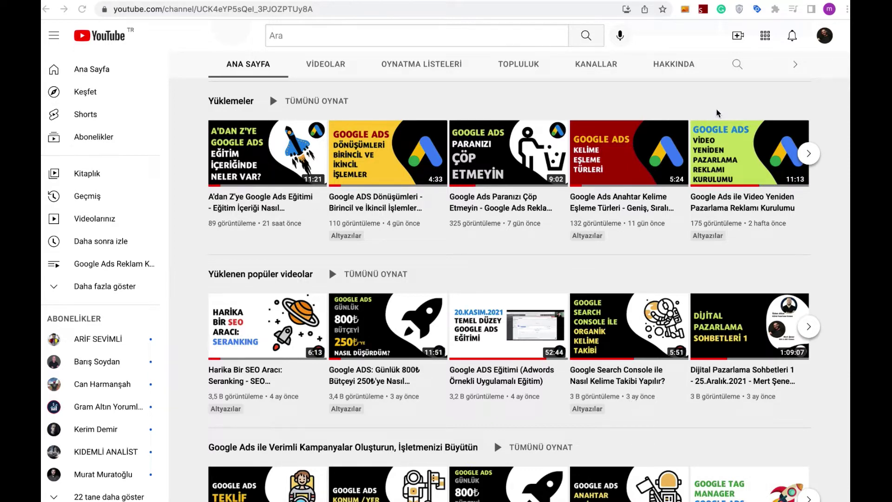
- Switch to SE Ranking and examine the daily keyword positions for Google Turkey from 4 to 8 April 2022
{"action": "key", "text": "ctrl+Tab"}
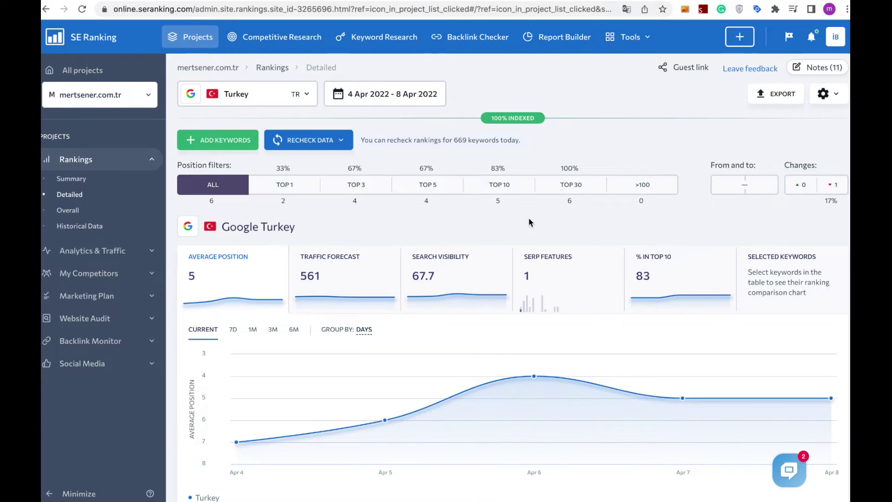
{"action": "scroll", "coordinate": [529, 222], "scroll_direction": "down", "scroll_amount": 5}
{"action": "scroll", "coordinate": [529, 219], "scroll_direction": "down", "scroll_amount": 4}
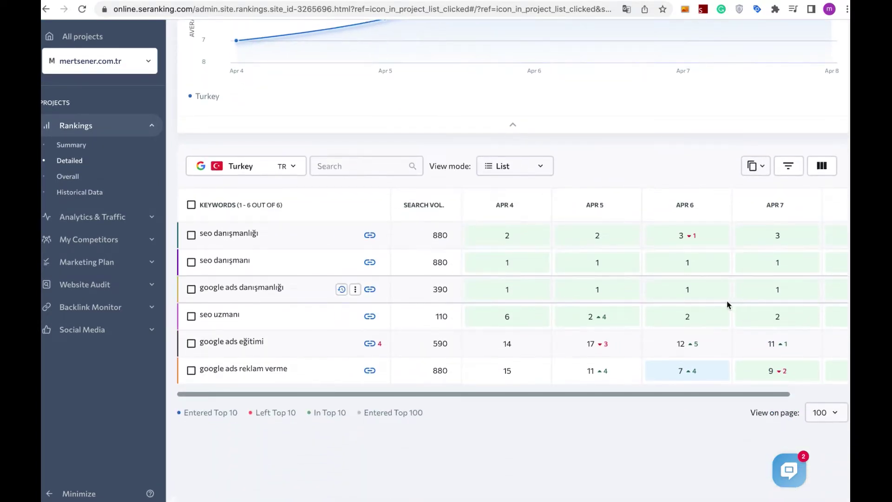
{"action": "scroll", "coordinate": [604, 302], "scroll_direction": "right", "scroll_amount": 3}
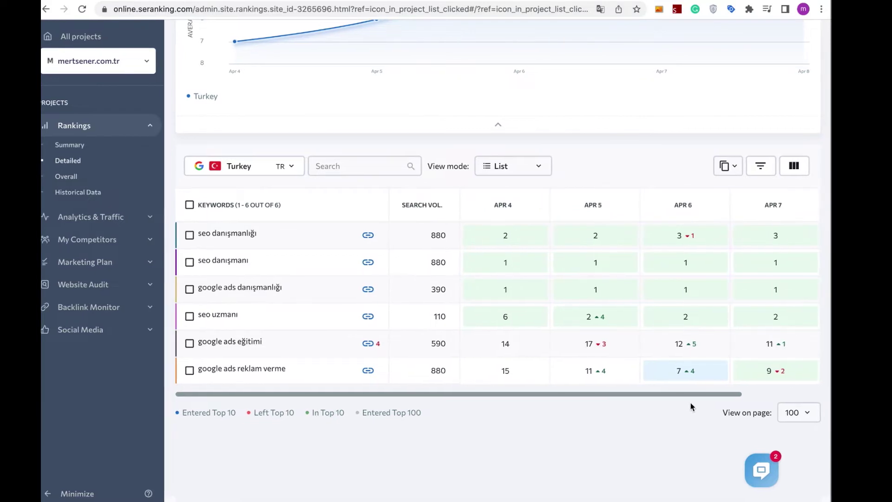
{"action": "left_click_drag", "start_coordinate": [725, 395], "coordinate": [773, 396]}
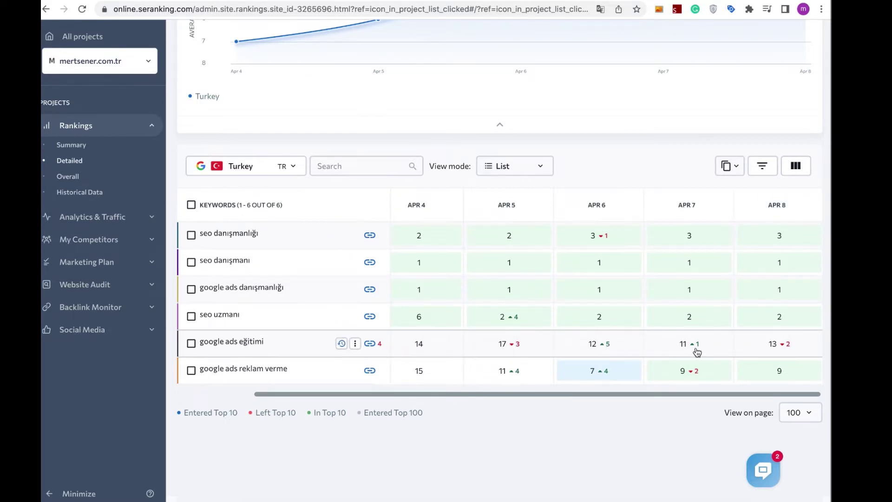
- View the available options for rechecking the rankings data without running a recheck
{"action": "scroll", "coordinate": [511, 267], "scroll_direction": "up", "scroll_amount": 6}
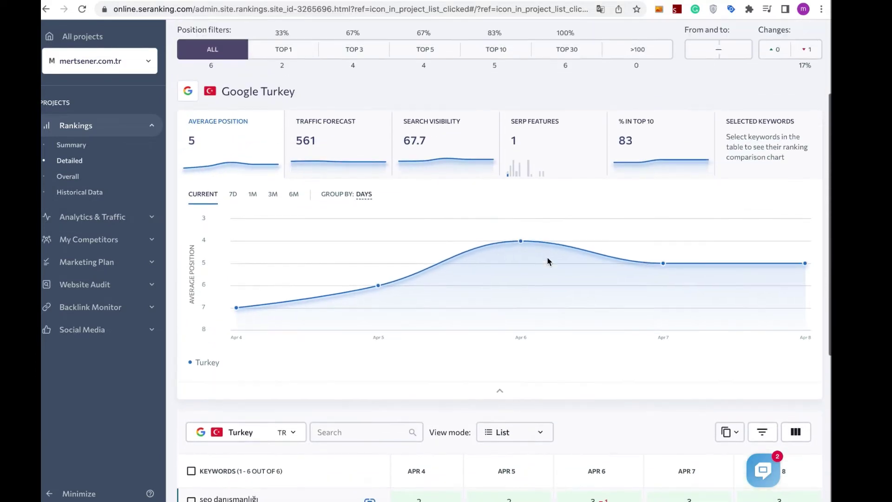
{"action": "scroll", "coordinate": [547, 262], "scroll_direction": "up", "scroll_amount": 3}
{"action": "left_click", "coordinate": [308, 140]}
{"action": "mouse_move", "coordinate": [302, 161]}
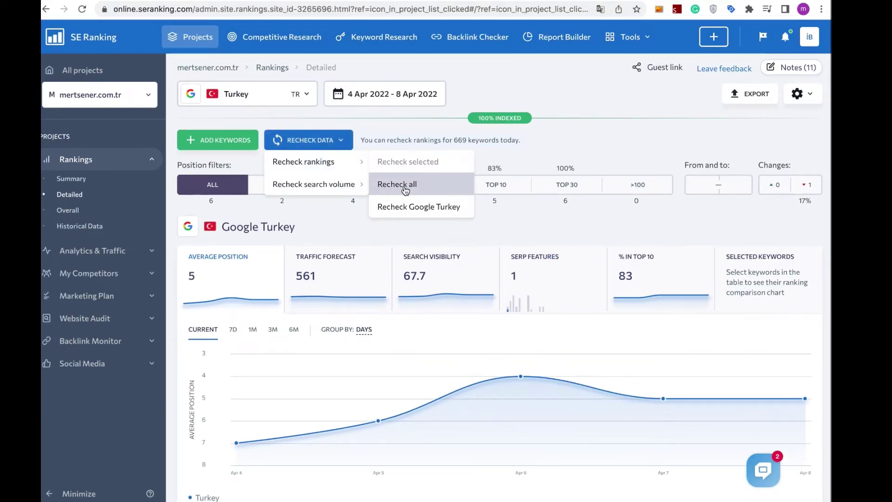
{"action": "left_click", "coordinate": [544, 161]}
{"action": "scroll", "coordinate": [544, 163], "scroll_direction": "down", "scroll_amount": 1}
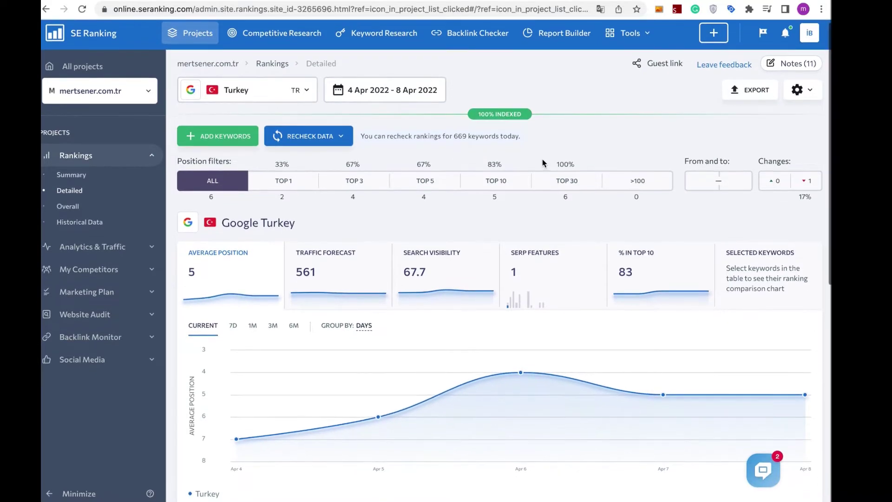
- Compare rankings by dates for 8 December 2021 and 8 January, 8 February, 8 March and 8 April 2022
{"action": "left_click", "coordinate": [415, 92]}
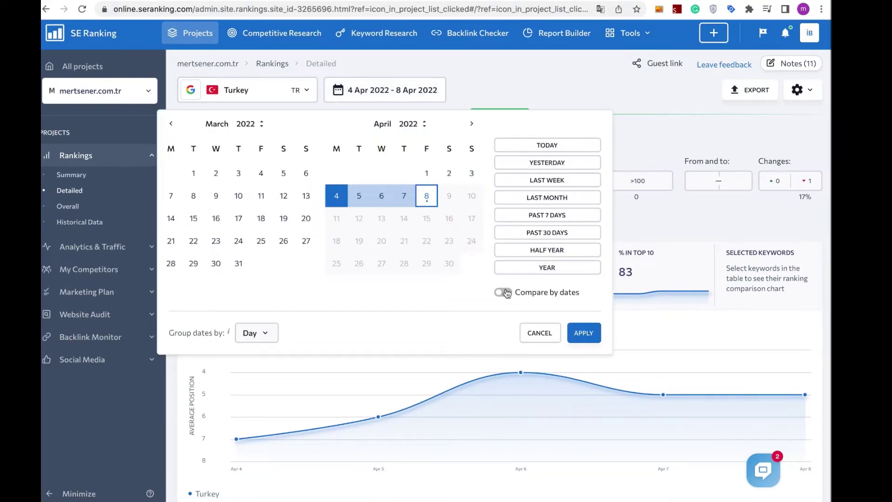
{"action": "left_click", "coordinate": [510, 296]}
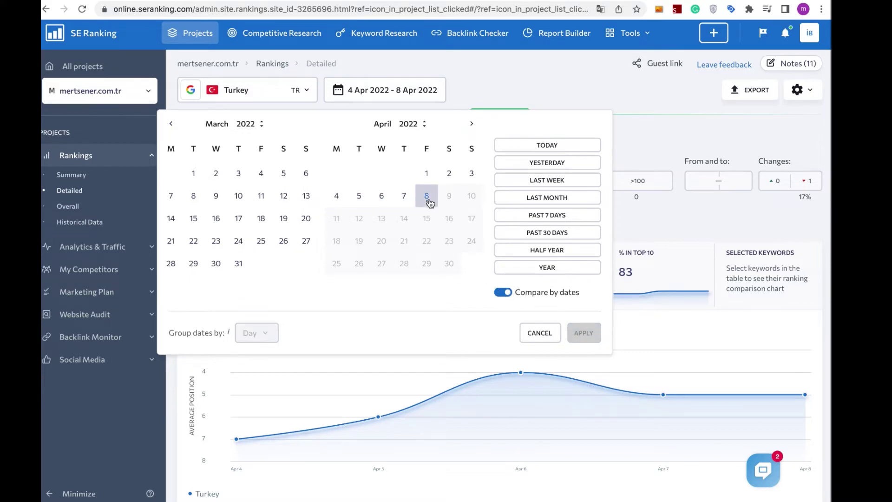
{"action": "left_click", "coordinate": [430, 201]}
{"action": "left_click", "coordinate": [193, 197]}
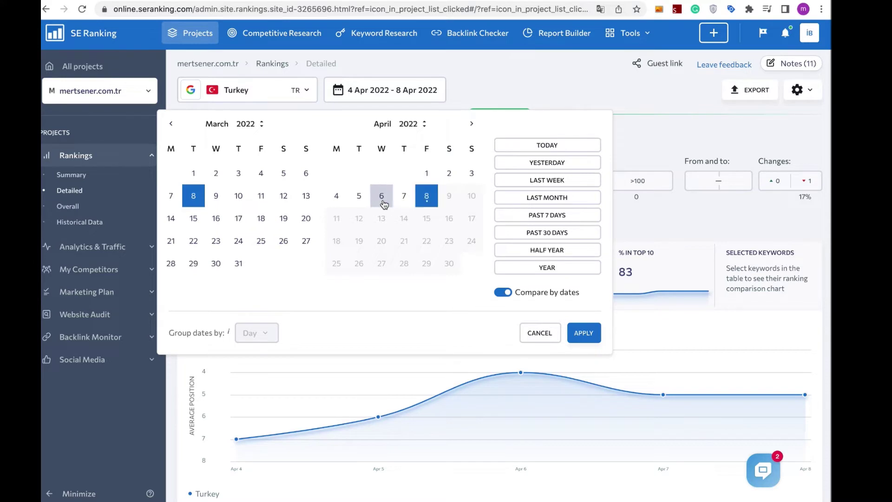
{"action": "left_click", "coordinate": [171, 124]}
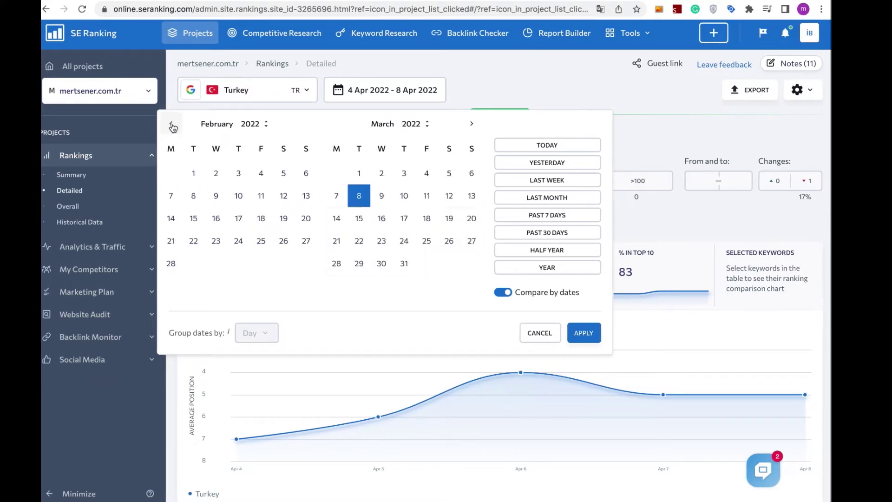
{"action": "left_click", "coordinate": [193, 196]}
{"action": "left_click", "coordinate": [171, 124]}
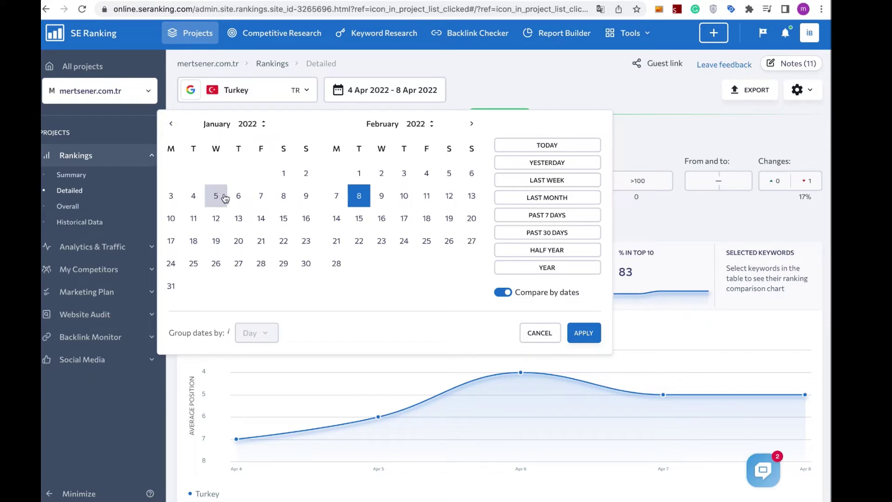
{"action": "left_click", "coordinate": [281, 196]}
{"action": "left_click", "coordinate": [171, 124]}
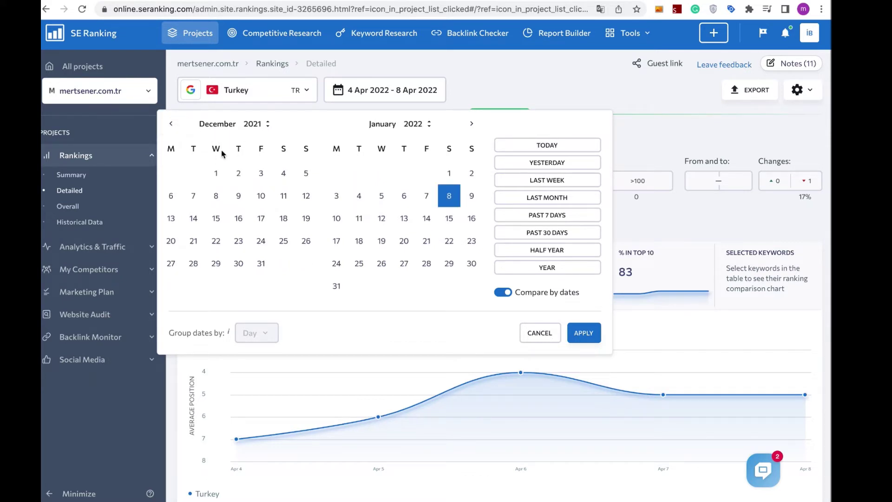
{"action": "left_click", "coordinate": [216, 196]}
{"action": "left_click", "coordinate": [583, 333]}
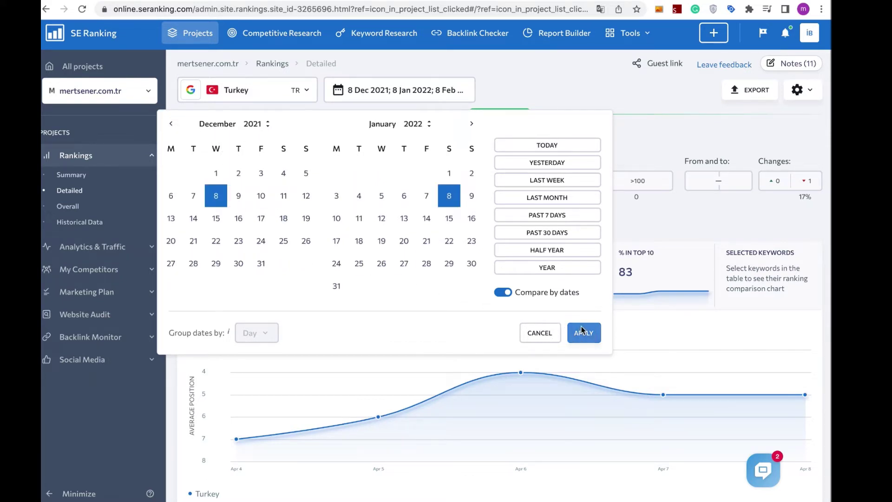
- Examine the average position chart and each keyword's ranking changes across the compared dates
{"action": "scroll", "coordinate": [586, 319], "scroll_direction": "down", "scroll_amount": 5}
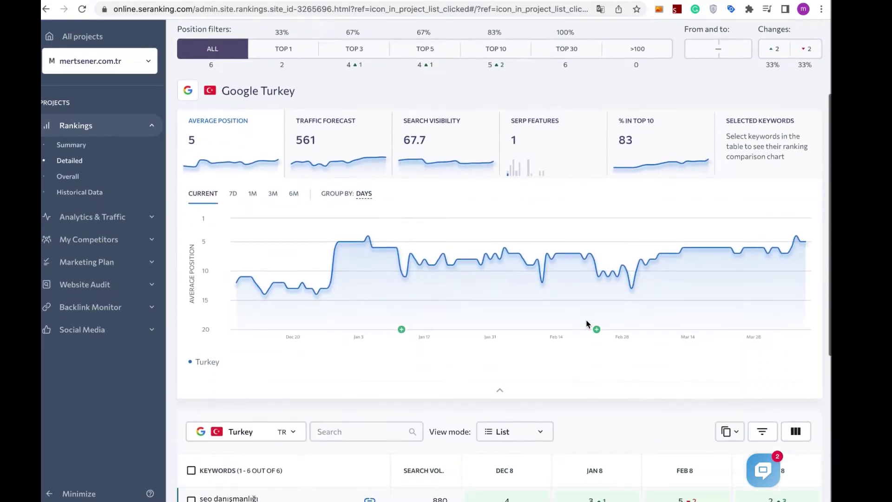
{"action": "scroll", "coordinate": [588, 322], "scroll_direction": "down", "scroll_amount": 3}
{"action": "scroll", "coordinate": [590, 312], "scroll_direction": "right", "scroll_amount": 1}
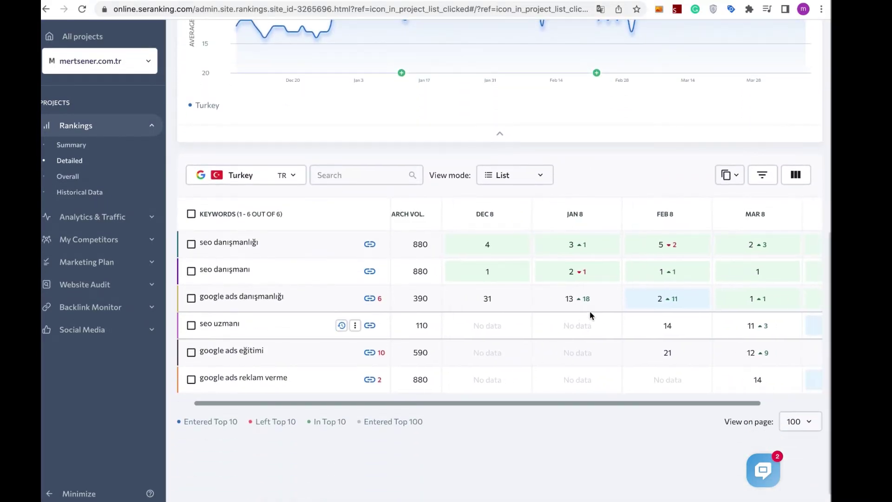
{"action": "scroll", "coordinate": [592, 313], "scroll_direction": "right", "scroll_amount": 2}
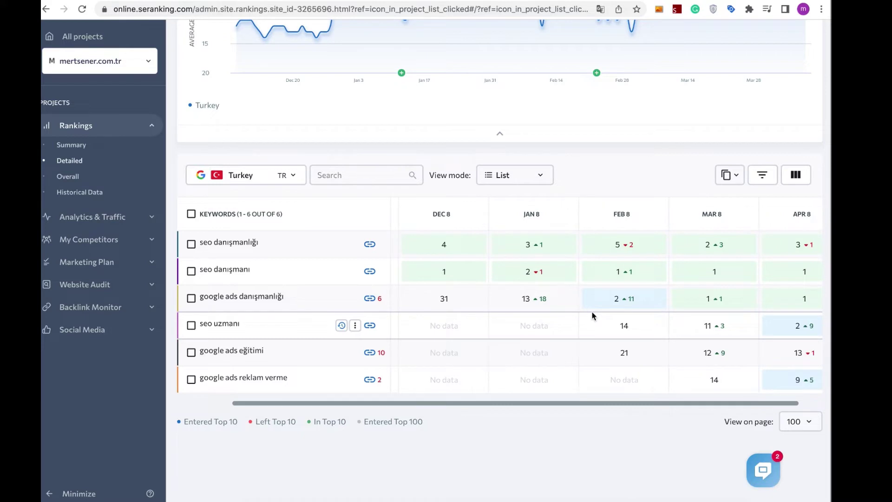
{"action": "scroll", "coordinate": [593, 315], "scroll_direction": "right", "scroll_amount": 1}
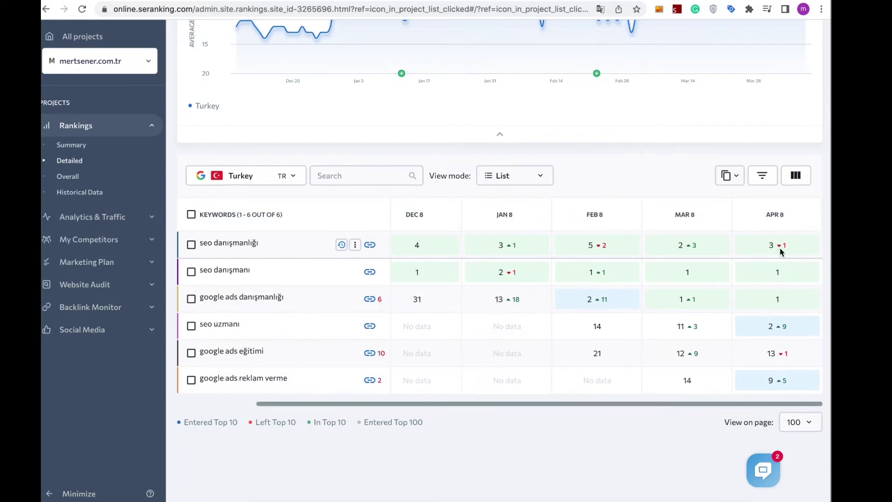
{"action": "scroll", "coordinate": [780, 251], "scroll_direction": "up", "scroll_amount": 9}
{"action": "scroll", "coordinate": [780, 251], "scroll_direction": "down", "scroll_amount": 4}
{"action": "scroll", "coordinate": [781, 251], "scroll_direction": "down", "scroll_amount": 3}
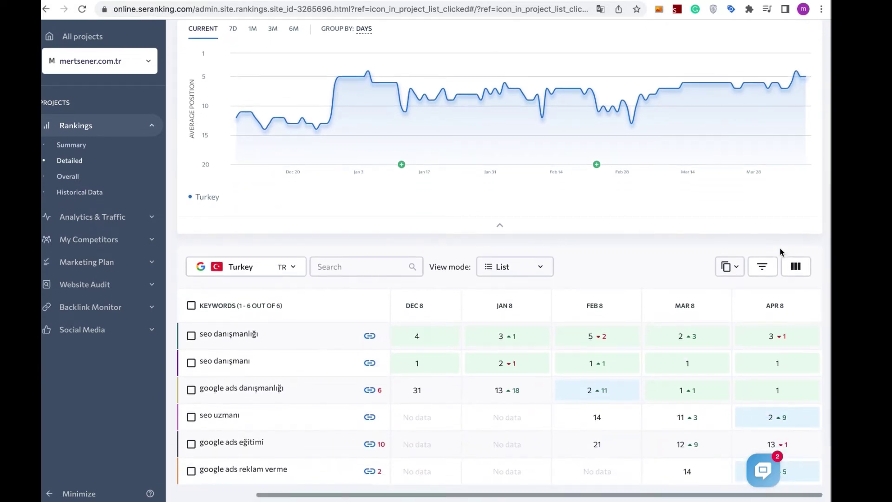
{"action": "scroll", "coordinate": [780, 251], "scroll_direction": "up", "scroll_amount": 6}
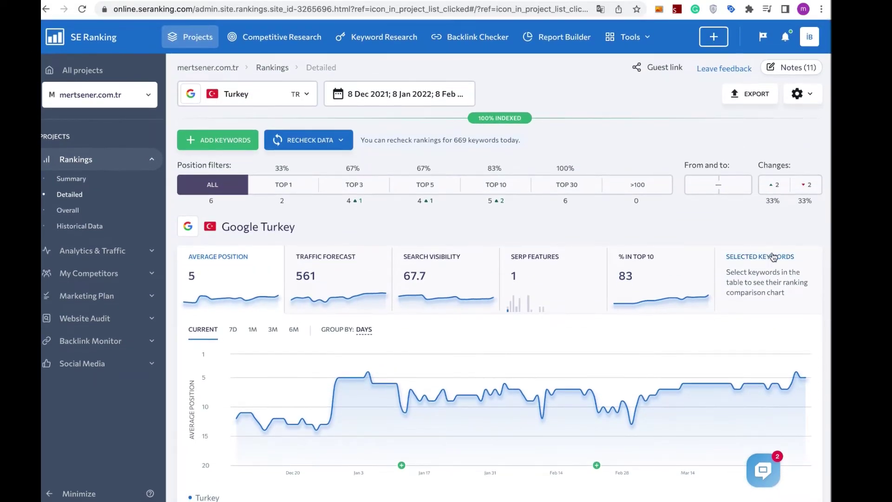
- View the All issues report in Ahrefs Site Audit and switch to the Semrush On Page SEO Checker
{"action": "left_click", "coordinate": [687, 2]}
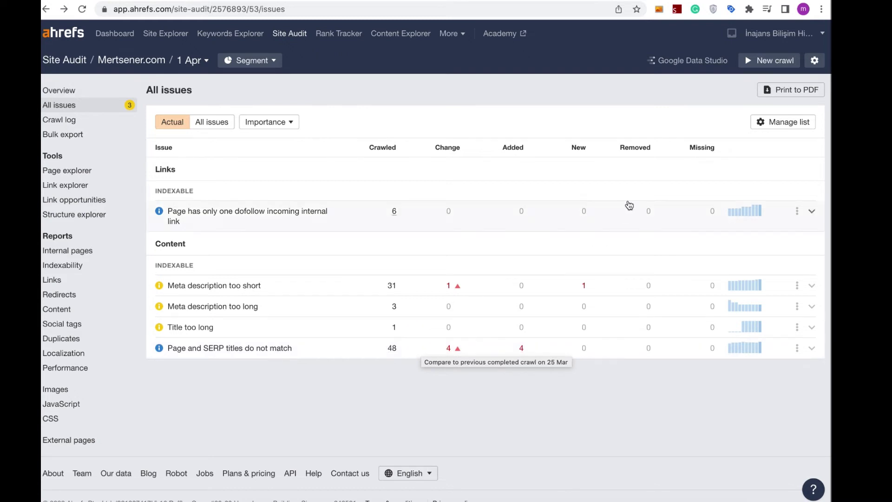
{"action": "left_click", "coordinate": [738, 0]}
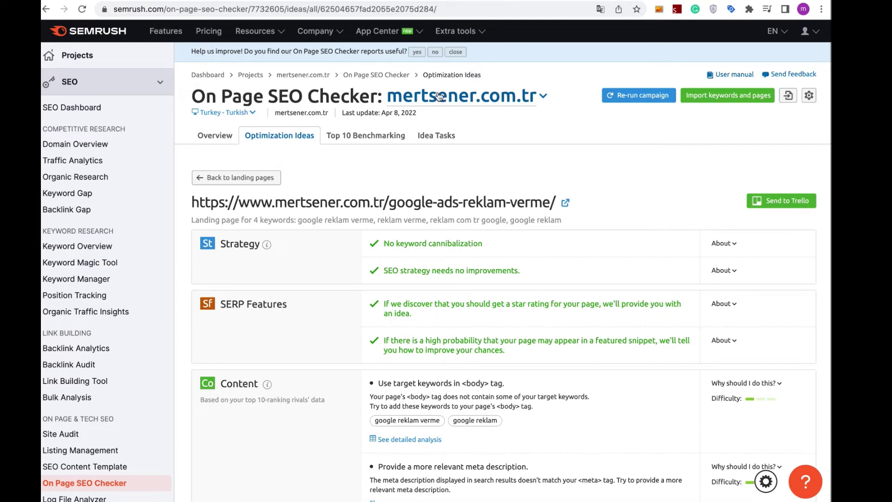
{"action": "left_click", "coordinate": [554, 201]}
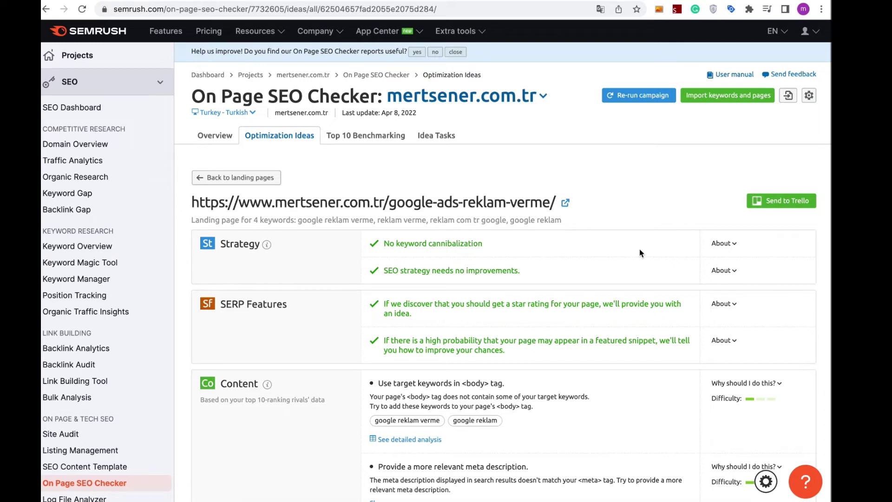
- Highlight the full URL of the google-ads-reklam-verme landing page above its optimization ideas
{"action": "scroll", "coordinate": [628, 245], "scroll_direction": "down", "scroll_amount": 2}
{"action": "scroll", "coordinate": [628, 243], "scroll_direction": "down", "scroll_amount": 1}
{"action": "scroll", "coordinate": [627, 243], "scroll_direction": "up", "scroll_amount": 1}
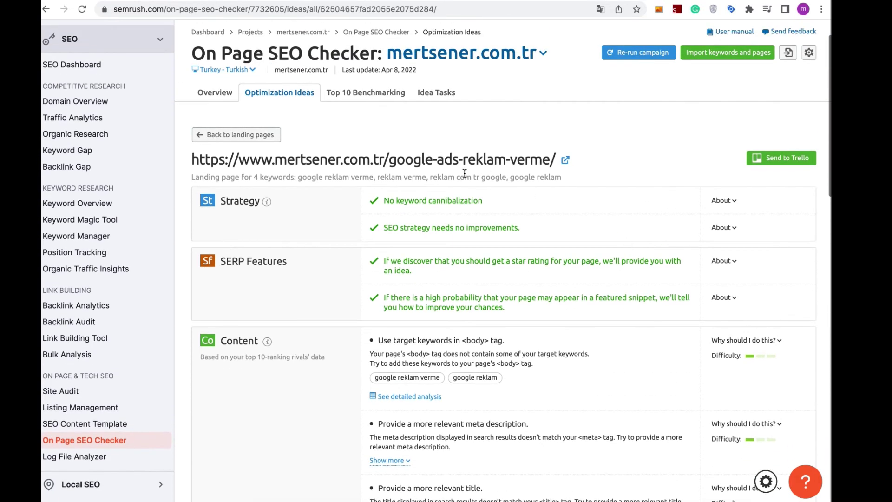
{"action": "left_click", "coordinate": [546, 158]}
{"action": "left_click_drag", "start_coordinate": [546, 158], "coordinate": [192, 159]}
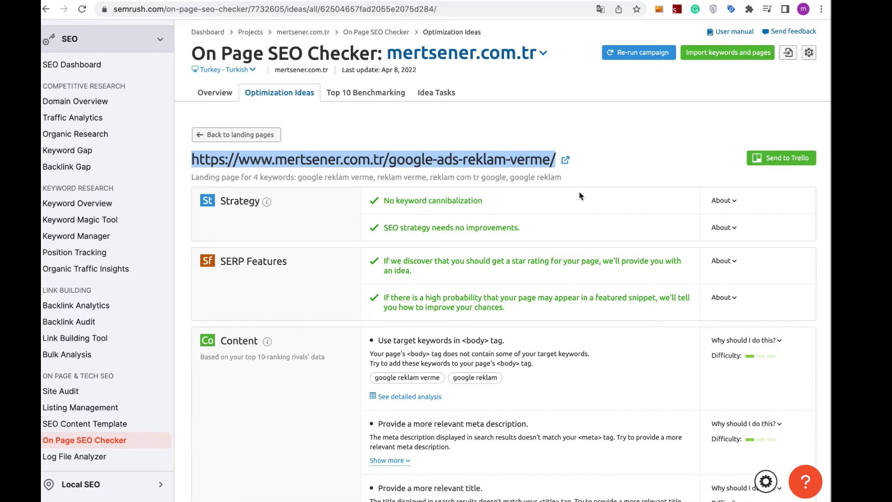
- Examine the landing page's Content, Semantic and Backlinks optimization ideas in the On Page SEO Checker
{"action": "scroll", "coordinate": [579, 195], "scroll_direction": "down", "scroll_amount": 3}
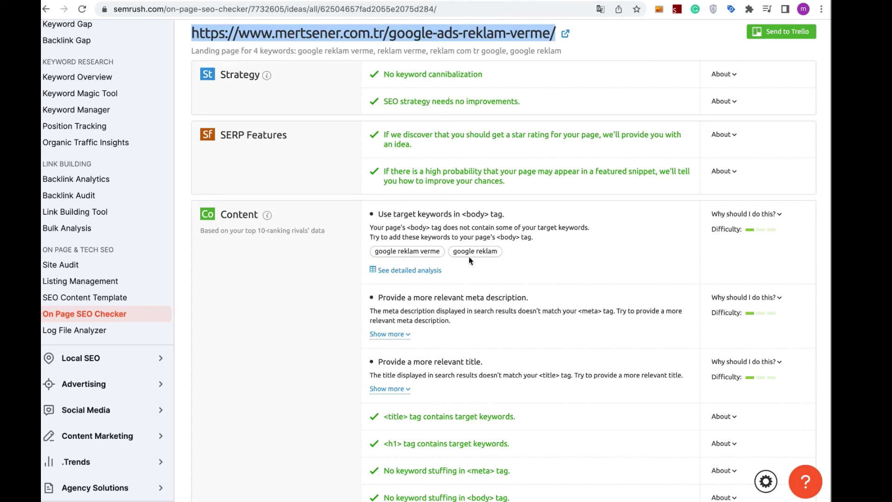
{"action": "scroll", "coordinate": [453, 260], "scroll_direction": "down", "scroll_amount": 2}
{"action": "scroll", "coordinate": [456, 265], "scroll_direction": "up", "scroll_amount": 1}
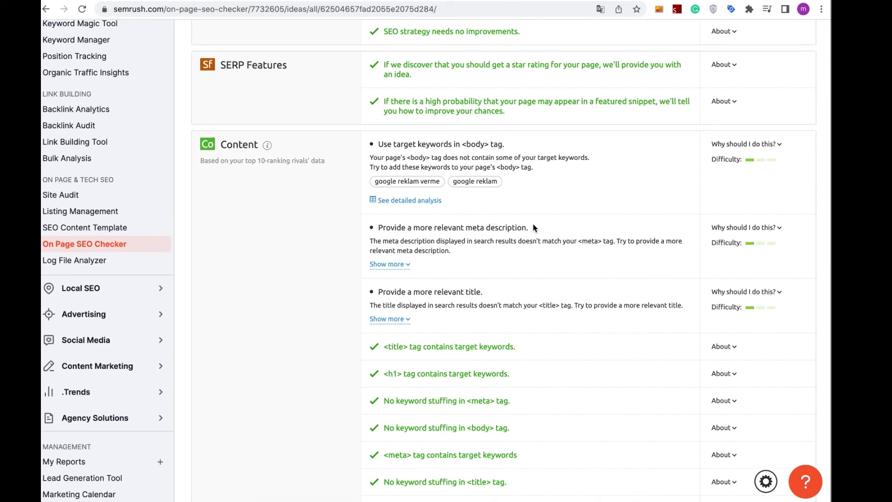
{"action": "scroll", "coordinate": [420, 267], "scroll_direction": "down", "scroll_amount": 2}
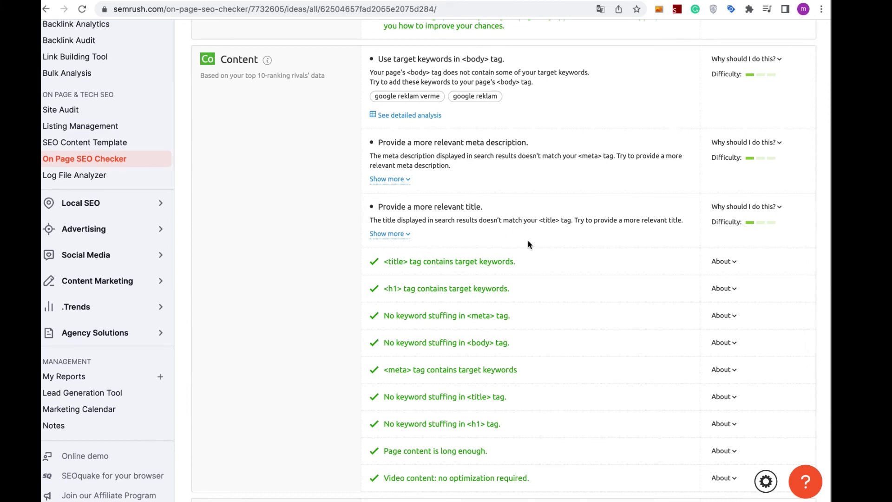
{"action": "scroll", "coordinate": [527, 241], "scroll_direction": "down", "scroll_amount": 3}
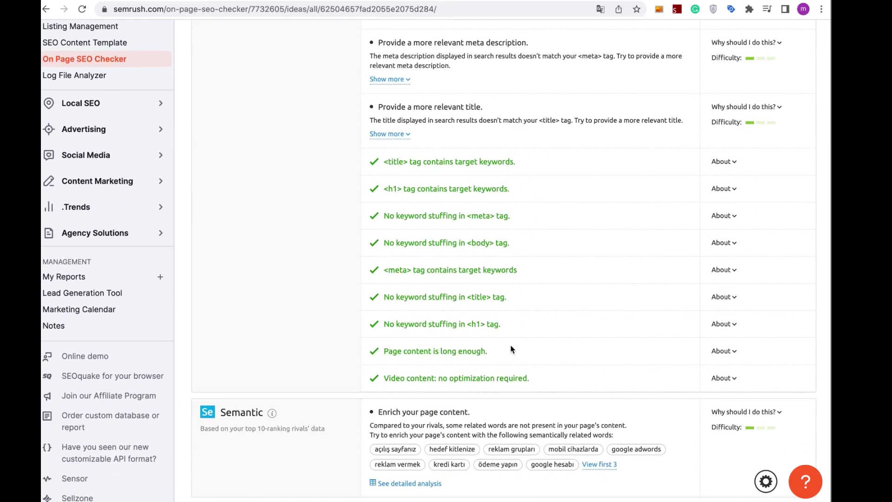
{"action": "scroll", "coordinate": [394, 311], "scroll_direction": "down", "scroll_amount": 3}
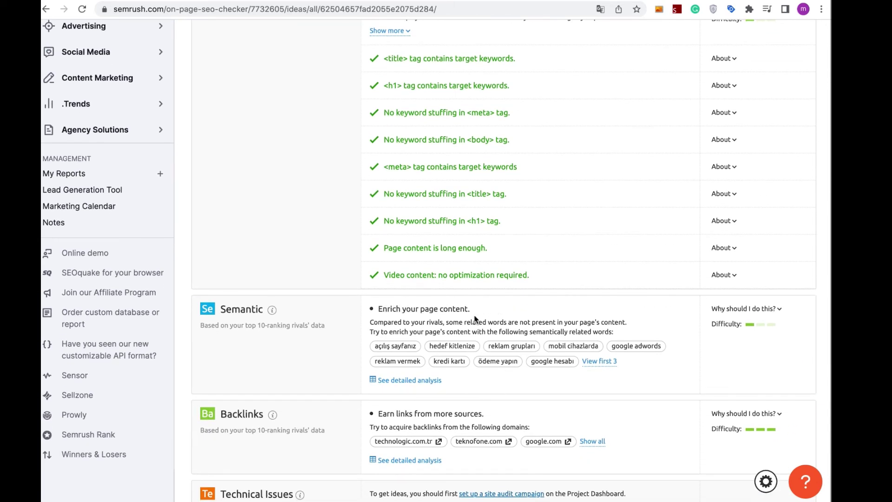
{"action": "scroll", "coordinate": [509, 317], "scroll_direction": "down", "scroll_amount": 1}
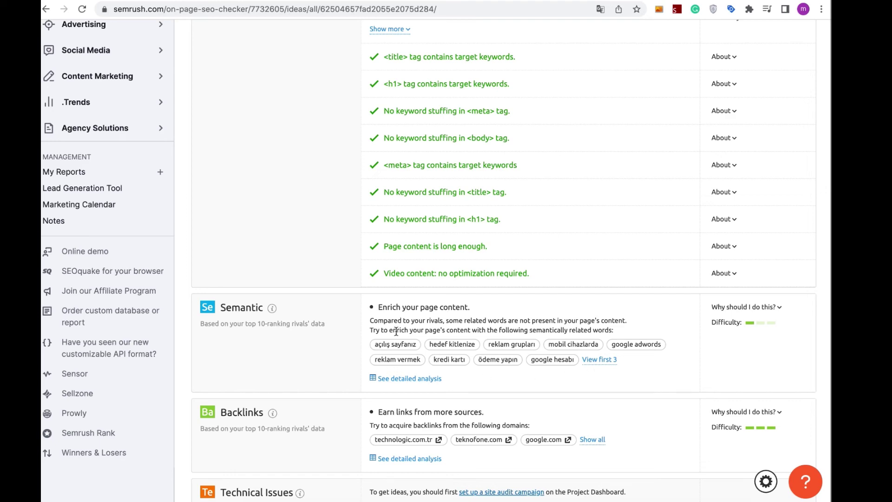
{"action": "scroll", "coordinate": [445, 324], "scroll_direction": "up", "scroll_amount": 1}
{"action": "scroll", "coordinate": [446, 323], "scroll_direction": "up", "scroll_amount": 15}
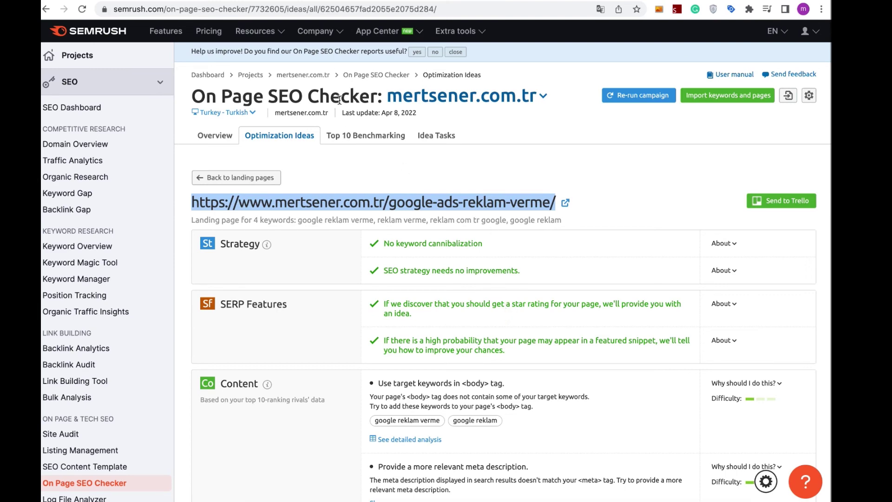
{"action": "scroll", "coordinate": [339, 99], "scroll_direction": "down", "scroll_amount": 4}
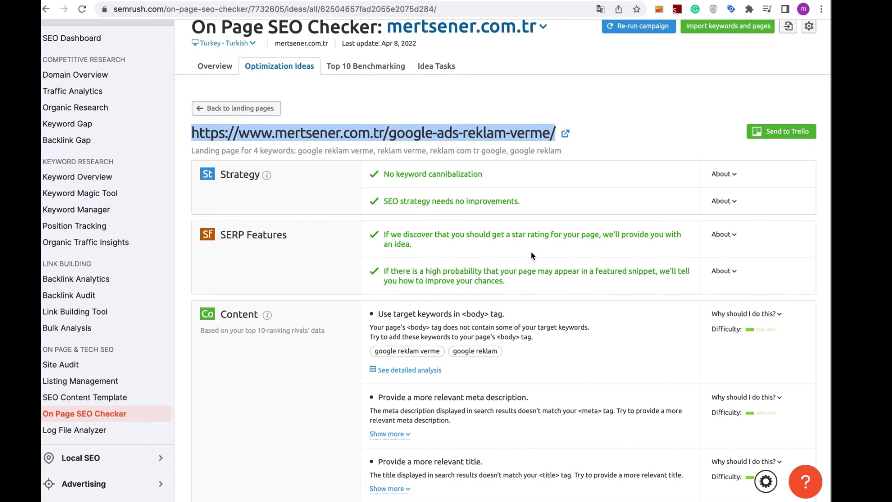
{"action": "scroll", "coordinate": [532, 255], "scroll_direction": "up", "scroll_amount": 4}
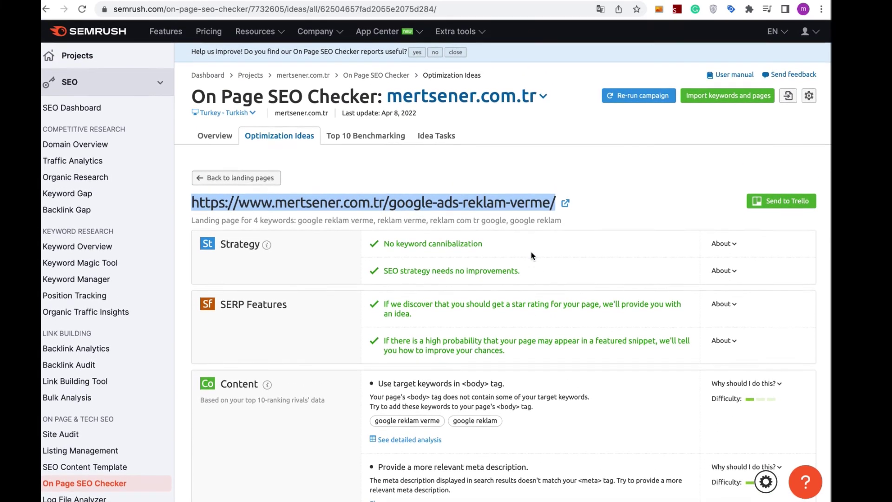